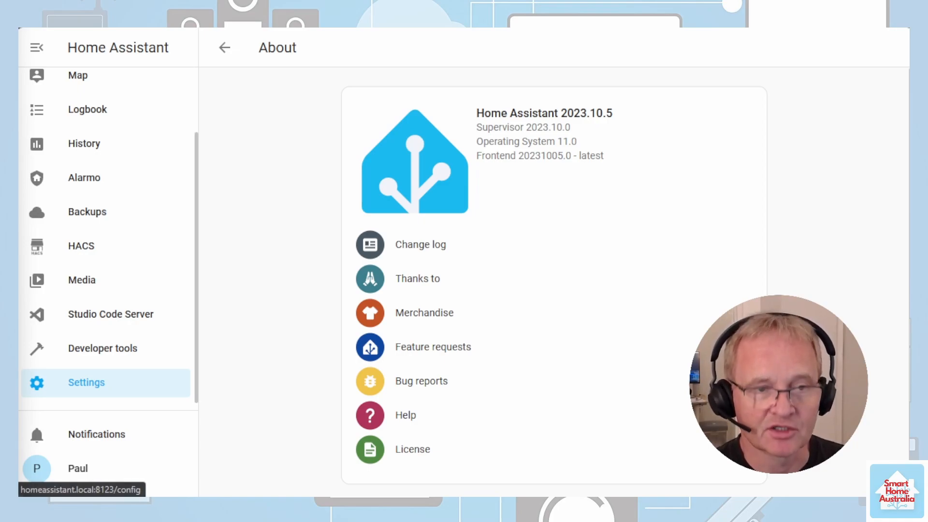
# Step: Start creating a new Schedule helper among the Devices & services helpers
pyautogui.click(118, 391)
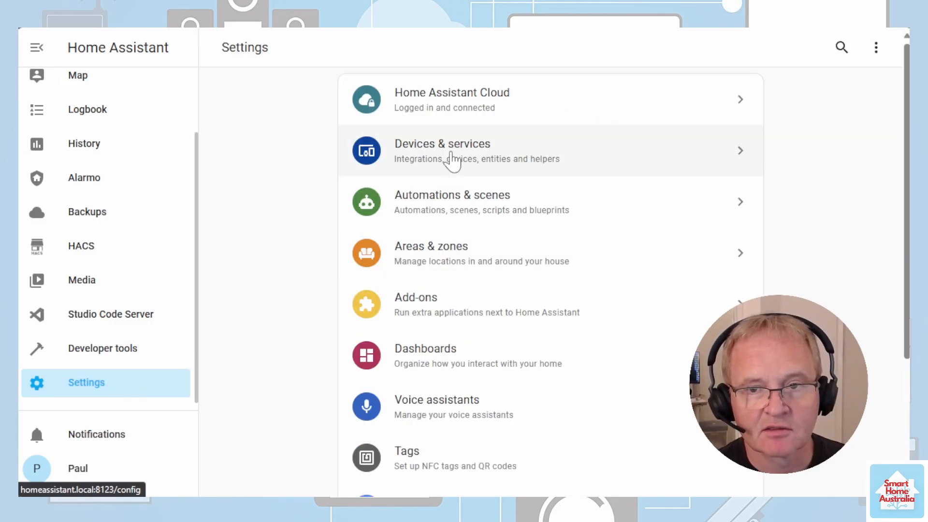
pyautogui.click(452, 159)
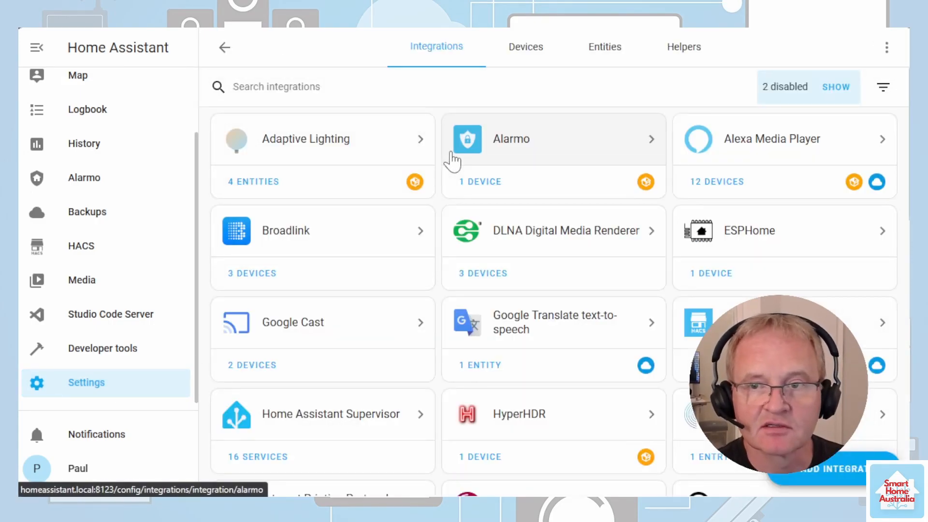
pyautogui.click(684, 64)
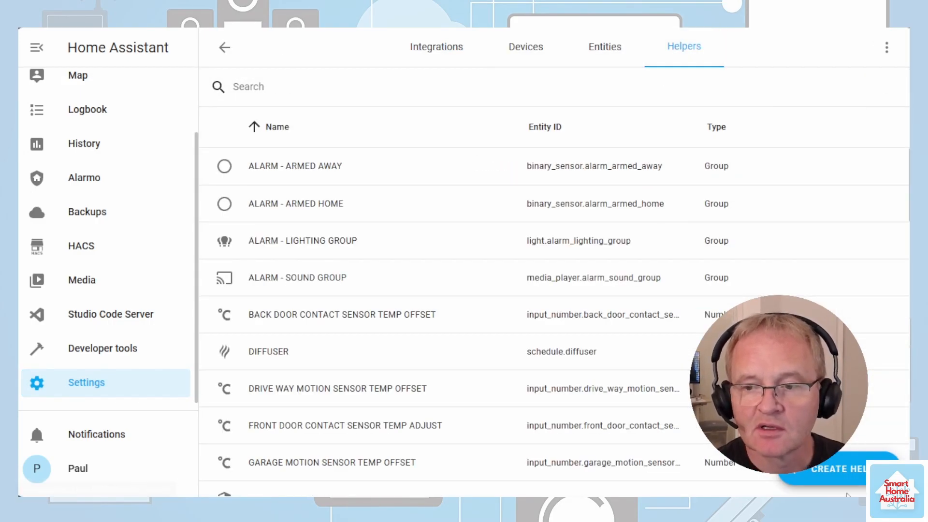
pyautogui.click(849, 476)
pyautogui.scroll(-3, 476, 369)
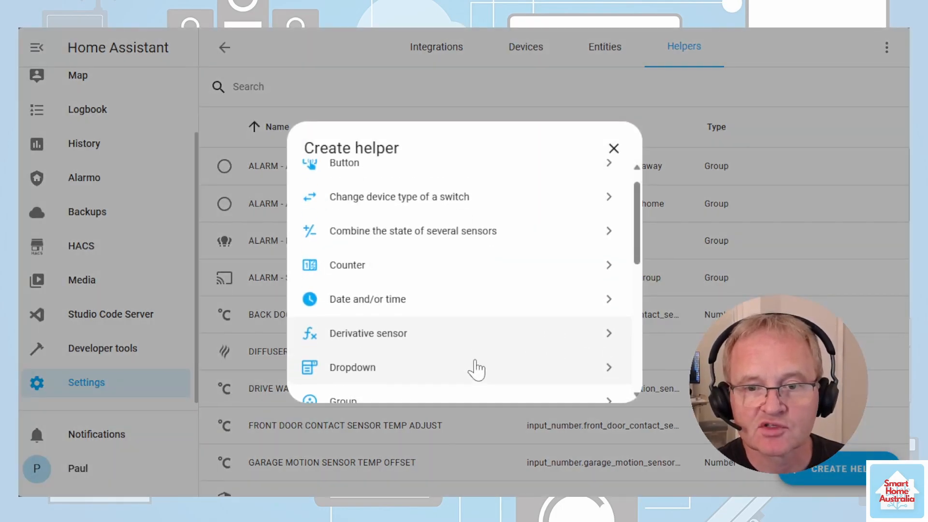
pyautogui.scroll(-1, 406, 353)
pyautogui.click(365, 307)
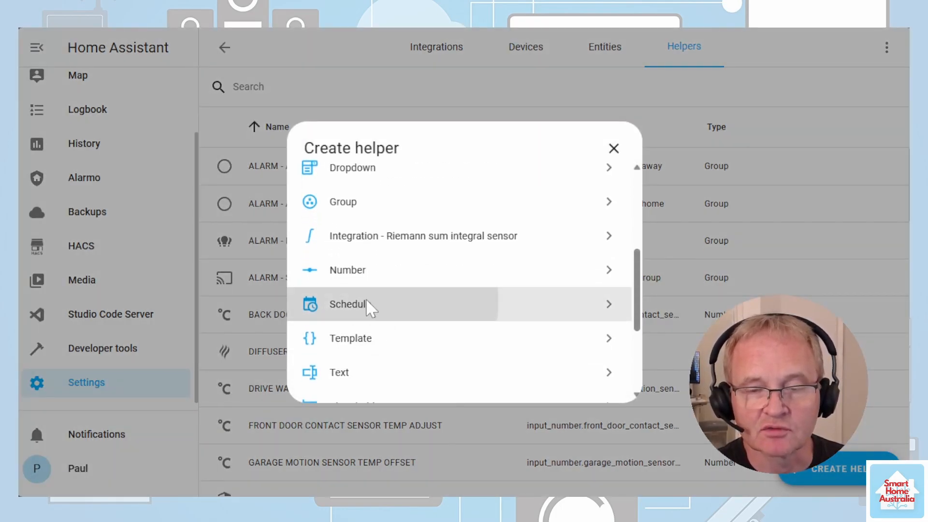
# Step: Create the schedule as AROMATHERAPY DIFFUSER with the mdi:scent icon and a block starting at 6:00 PM on every day of the week
pyautogui.write('AROMATHERAPY DIFFUSER')
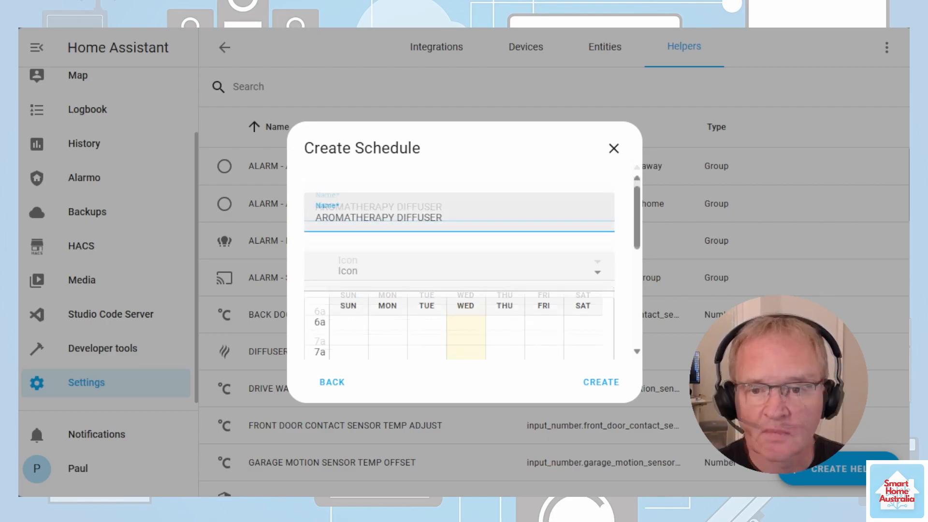
pyautogui.click(460, 271)
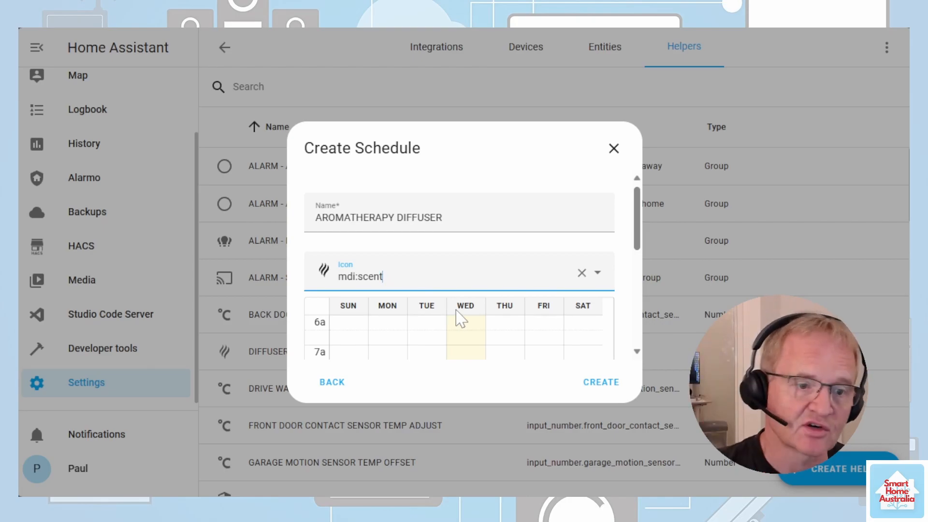
pyautogui.scroll(-10, 459, 319)
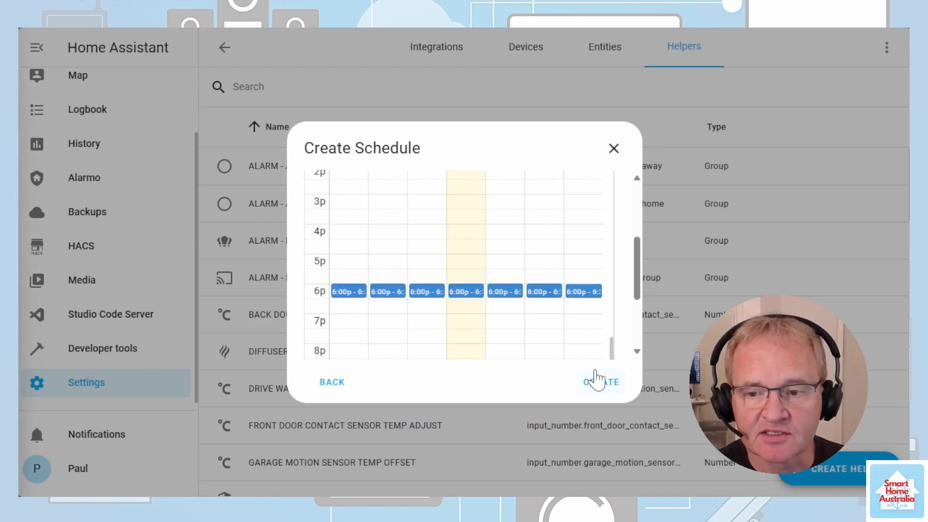
pyautogui.click(598, 379)
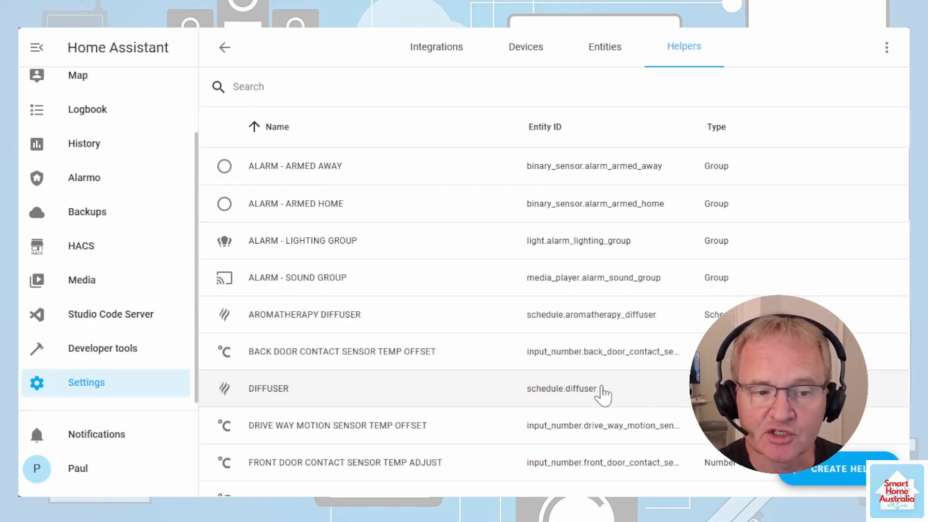
# Step: Create a new automation from scratch and add a State trigger to it
pyautogui.click(93, 387)
pyautogui.click(454, 206)
pyautogui.click(824, 473)
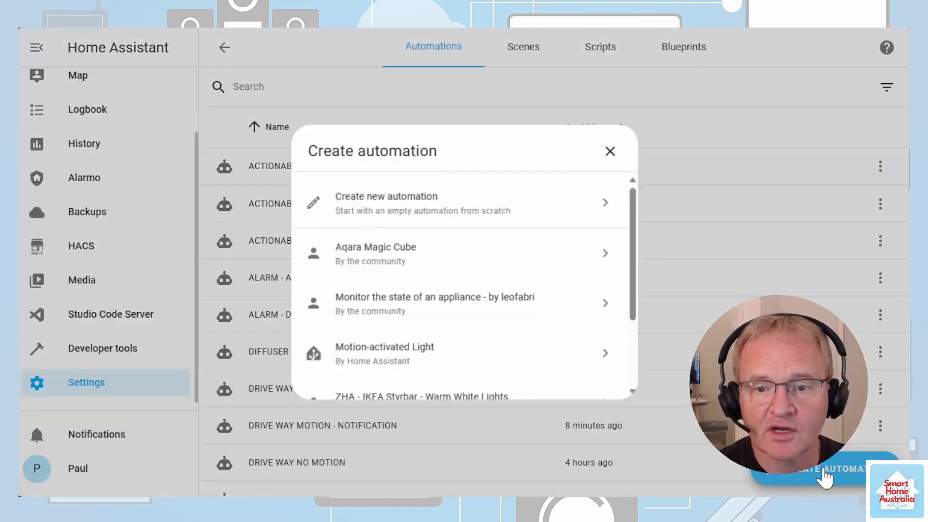
pyautogui.click(409, 213)
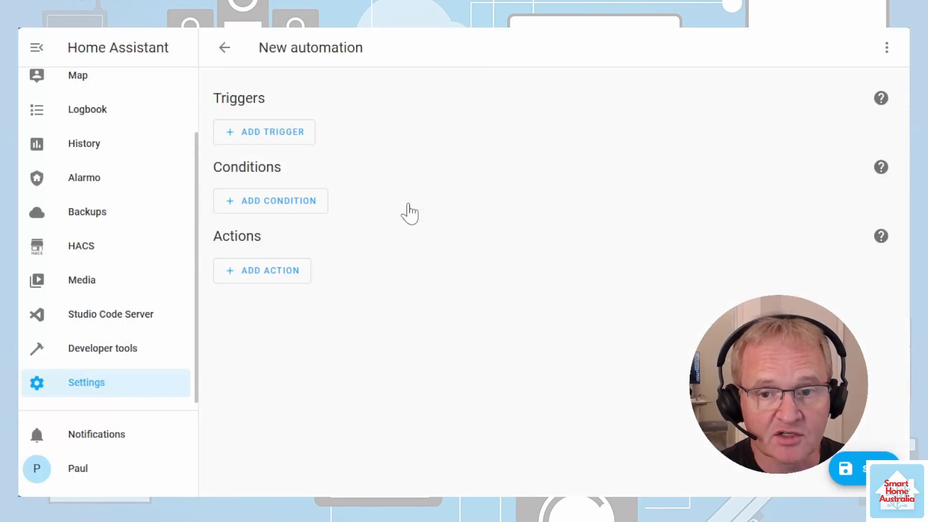
pyautogui.click(262, 139)
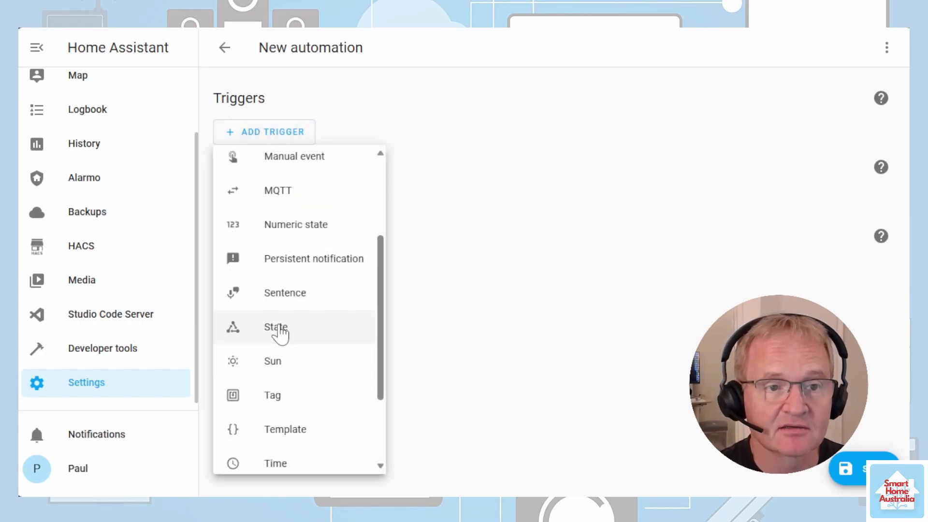
pyautogui.click(279, 333)
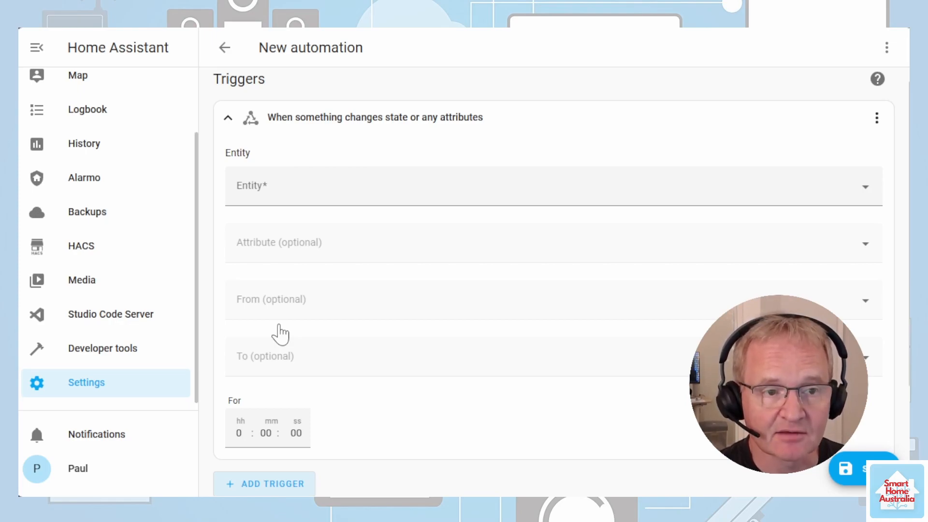
# Step: Add a Zone condition requiring the resident's person entity to be in the Home zone
pyautogui.scroll(-3, 463, 346)
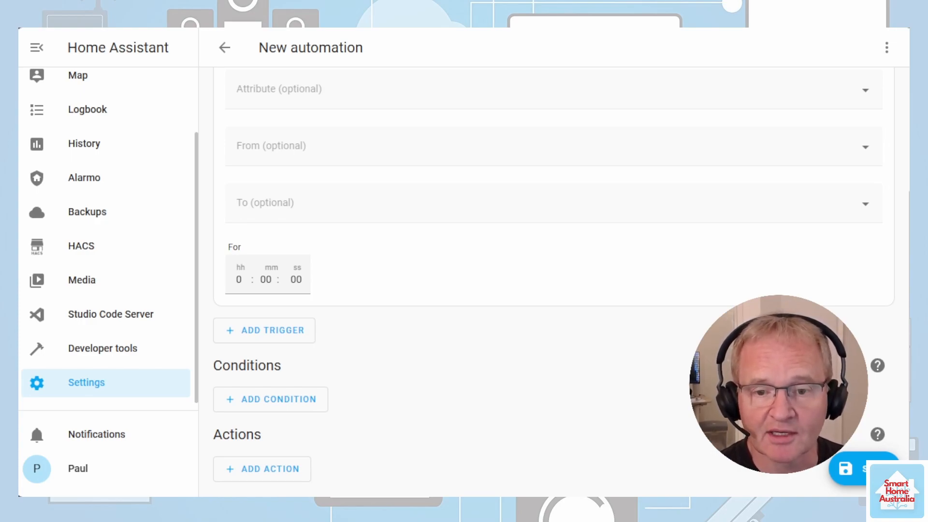
pyautogui.click(286, 411)
pyautogui.scroll(-1, 278, 387)
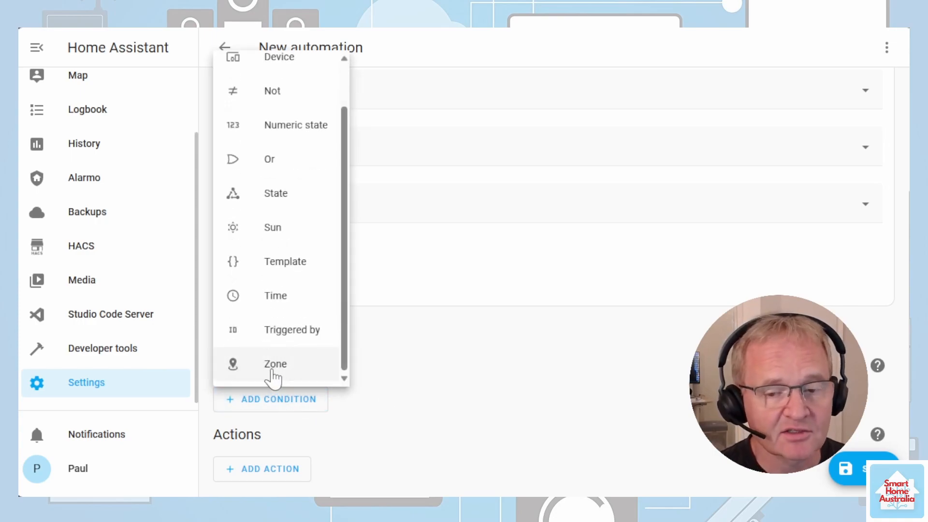
pyautogui.click(273, 371)
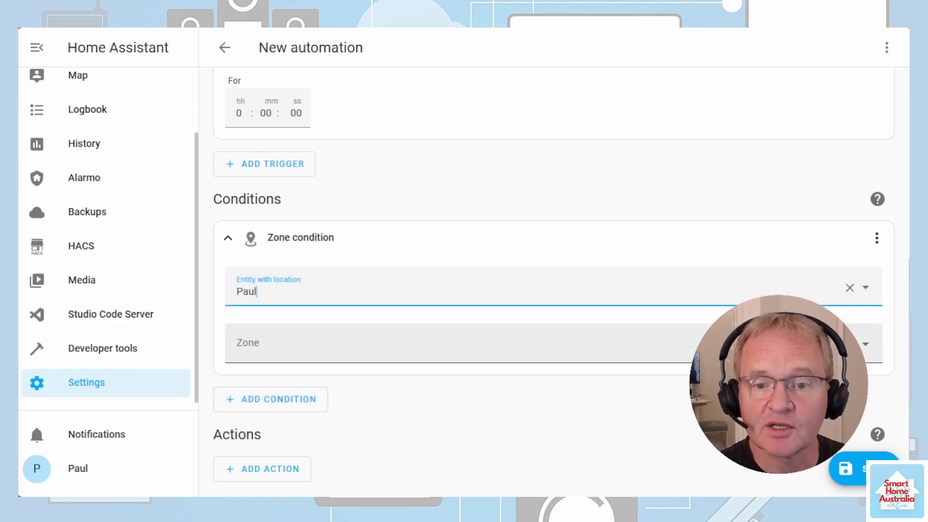
pyautogui.click(299, 344)
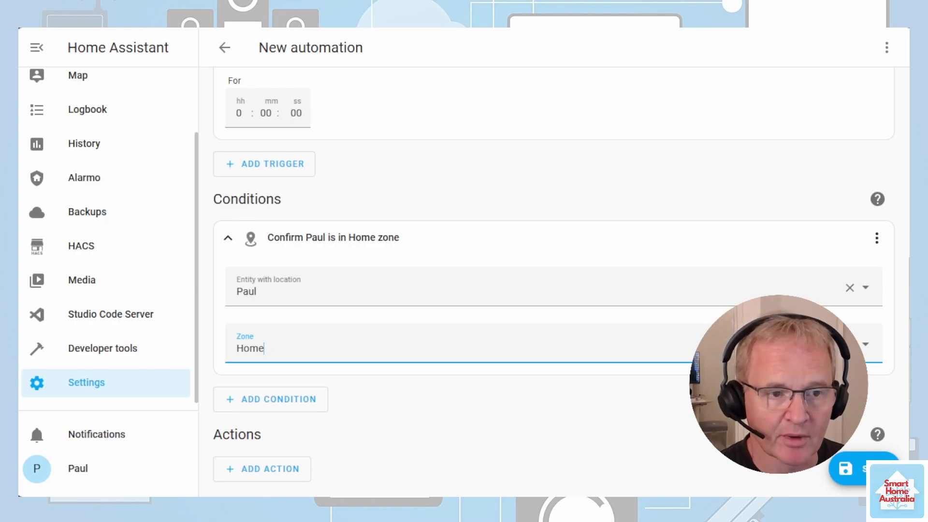
# Step: Add a Choose action whose first option has a State condition requiring AROMATHERAPY DIFFUSER to be On
pyautogui.click(244, 478)
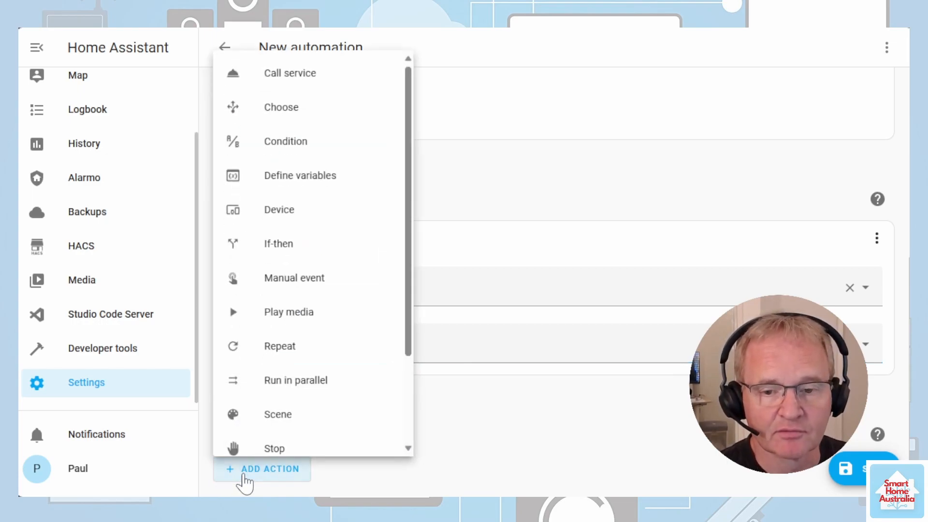
pyautogui.click(303, 119)
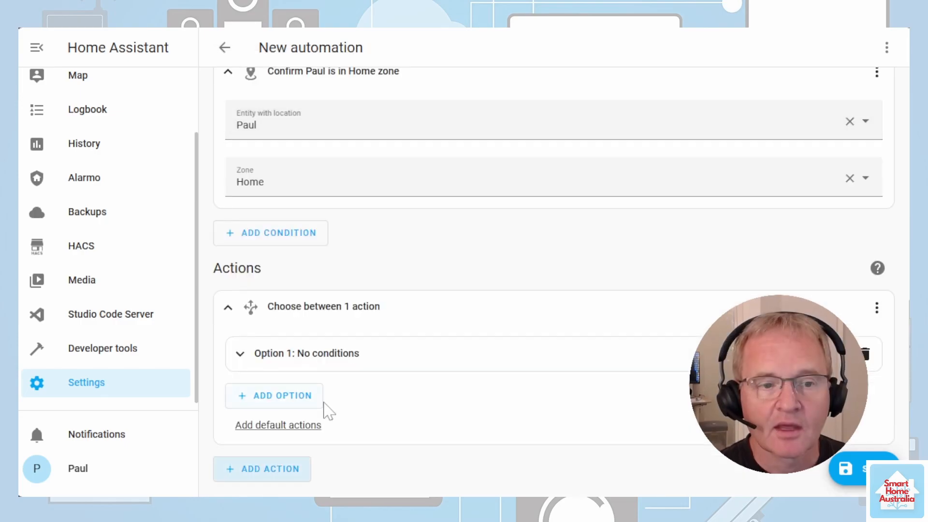
pyautogui.click(241, 356)
pyautogui.click(322, 290)
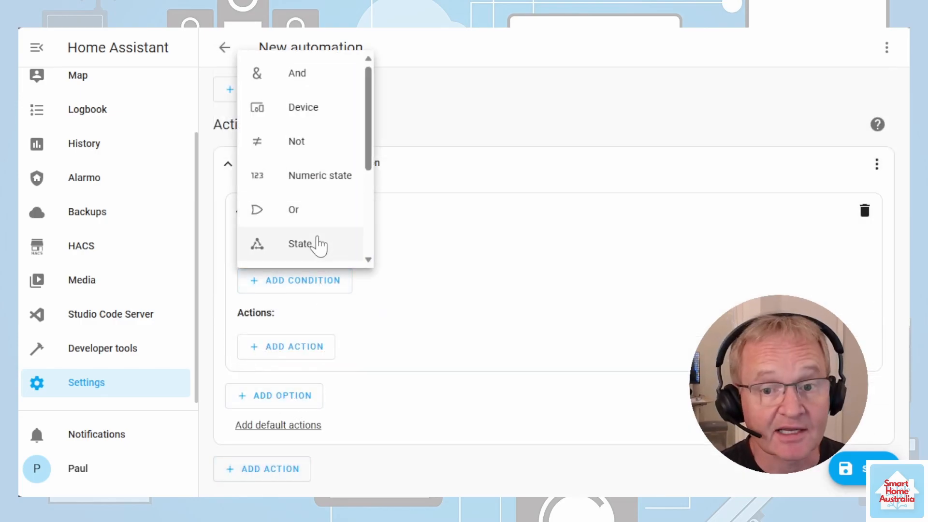
pyautogui.click(317, 247)
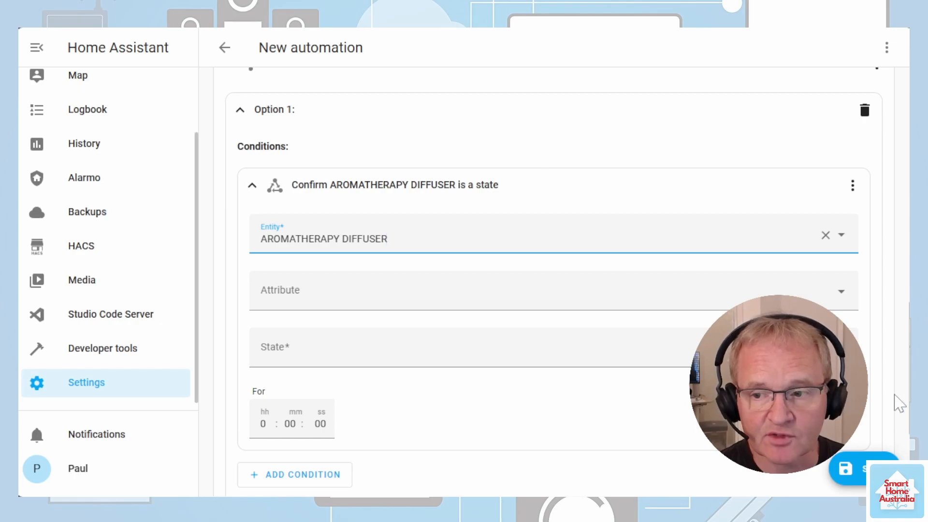
pyautogui.click(327, 348)
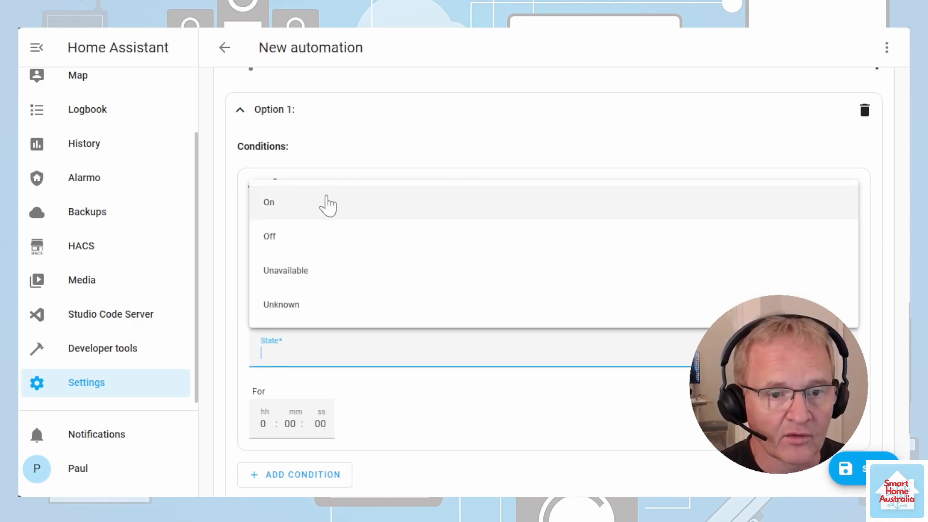
pyautogui.click(327, 203)
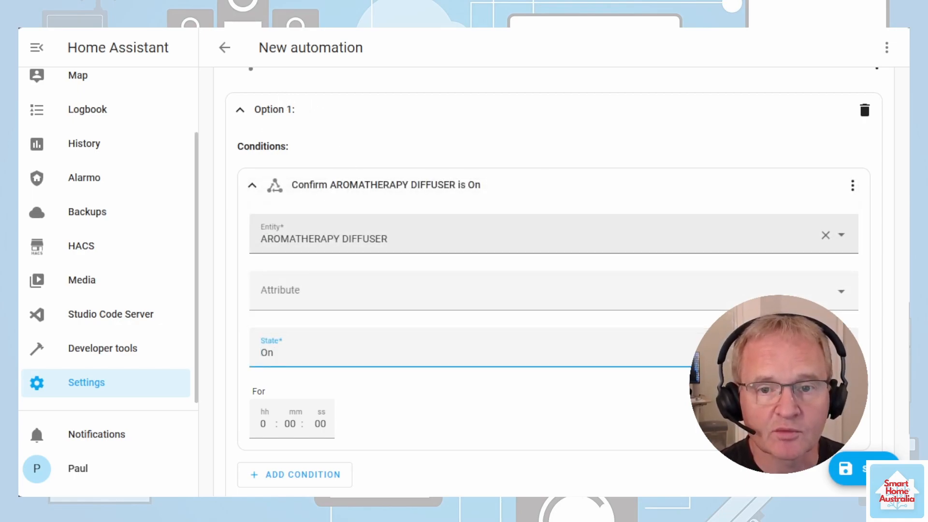
# Step: Add a Device action to Option 1 for the DIFFUSER device, set to Turn on DIFFUSER
pyautogui.scroll(-4, 348, 364)
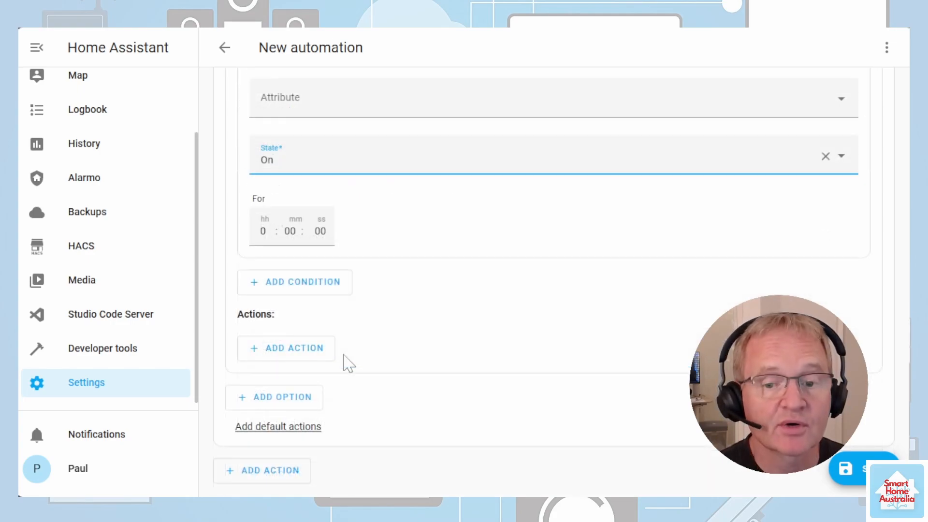
pyautogui.click(295, 349)
pyautogui.click(322, 217)
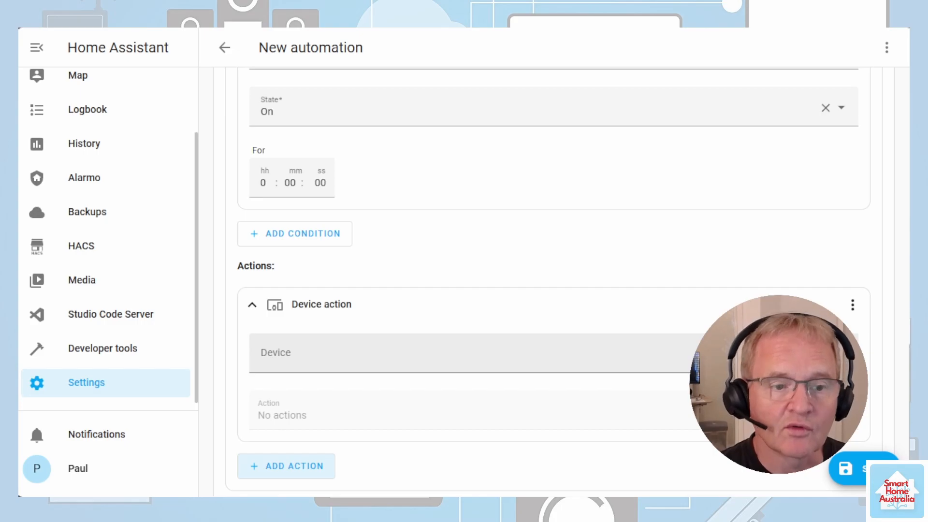
pyautogui.click(316, 352)
pyautogui.write('diff')
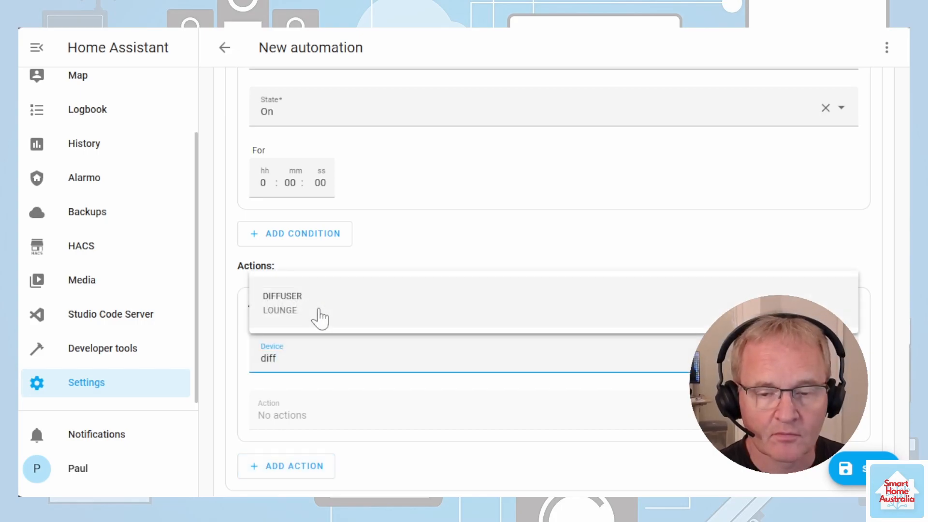
pyautogui.click(320, 318)
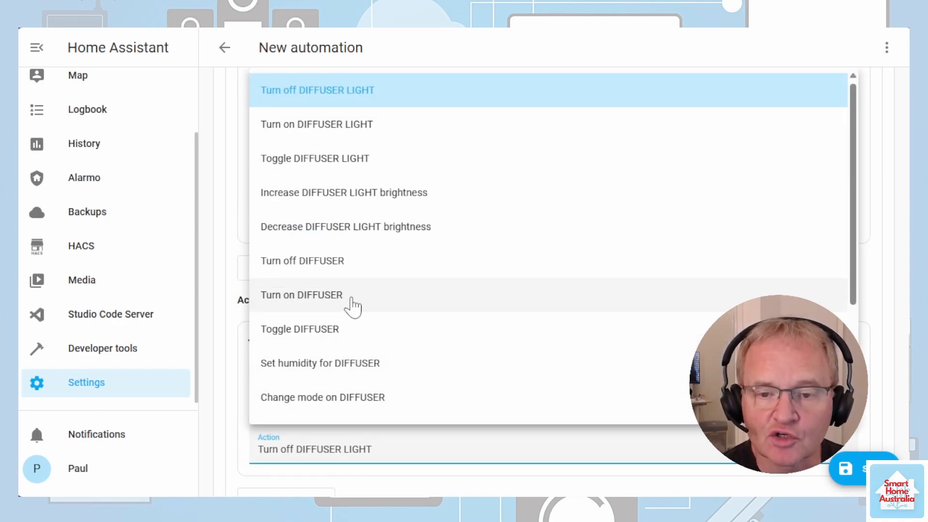
pyautogui.click(353, 305)
# Step: Add a second Device action to Option 1 for DIFFUSER, set to Turn on DIFFUSER LIGHT with brightness 100
pyautogui.scroll(-3, 636, 279)
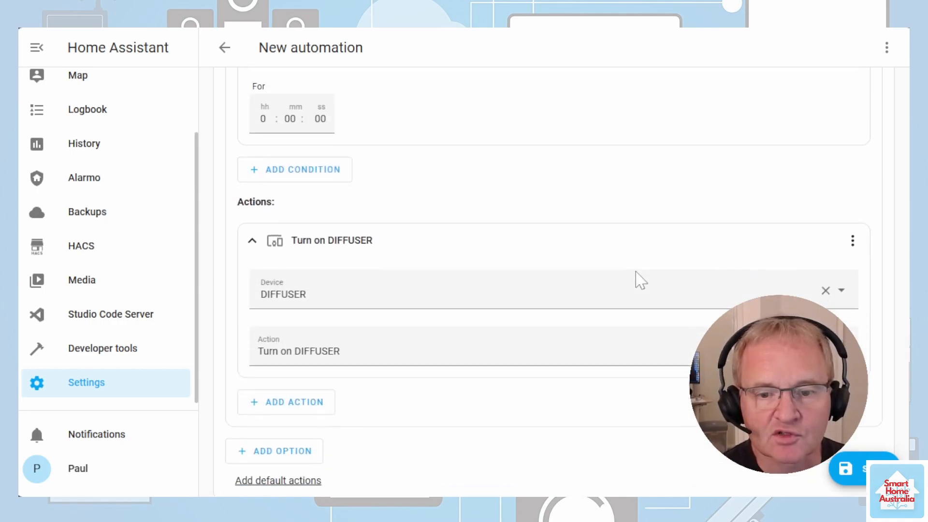
pyautogui.click(297, 385)
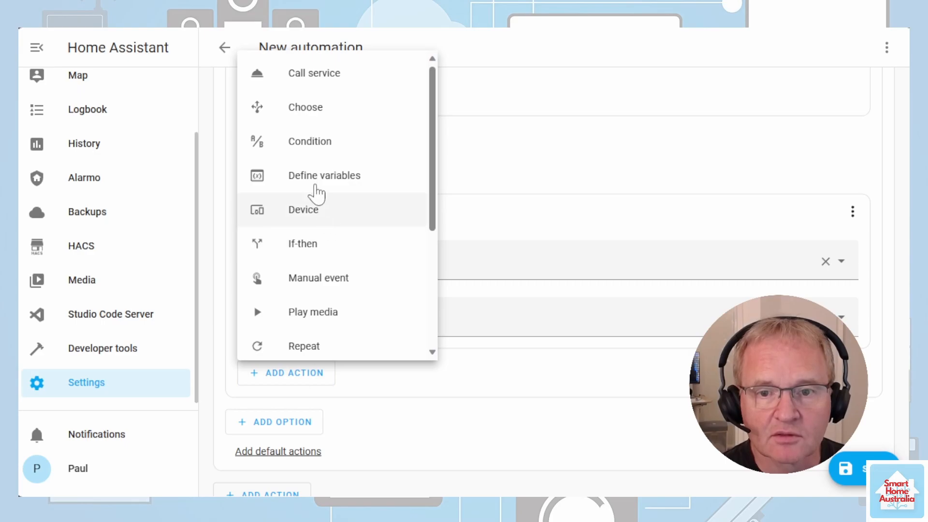
pyautogui.click(331, 213)
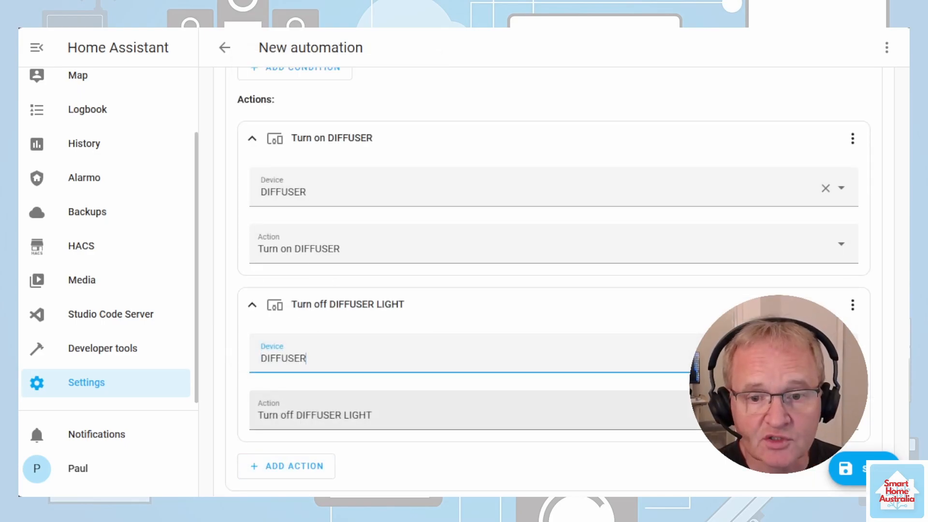
pyautogui.click(427, 410)
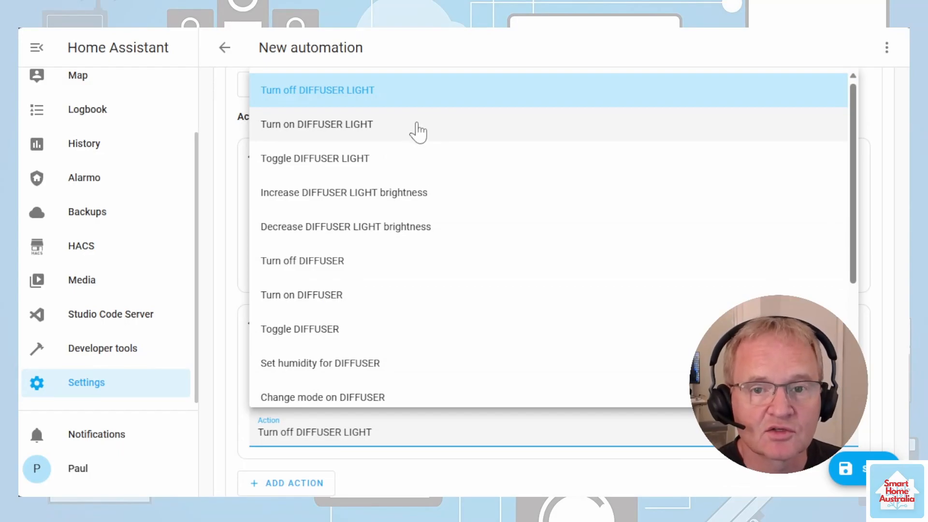
pyautogui.click(370, 131)
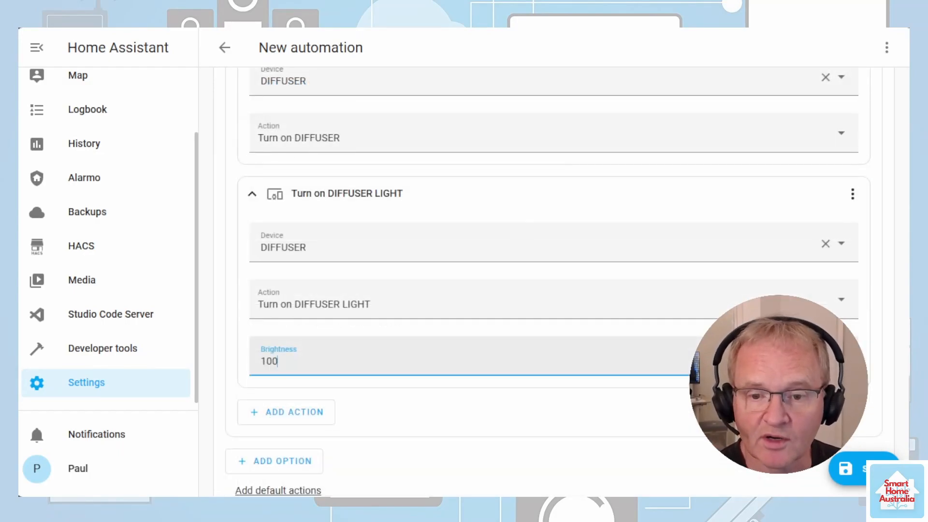
pyautogui.scroll(-1, 383, 410)
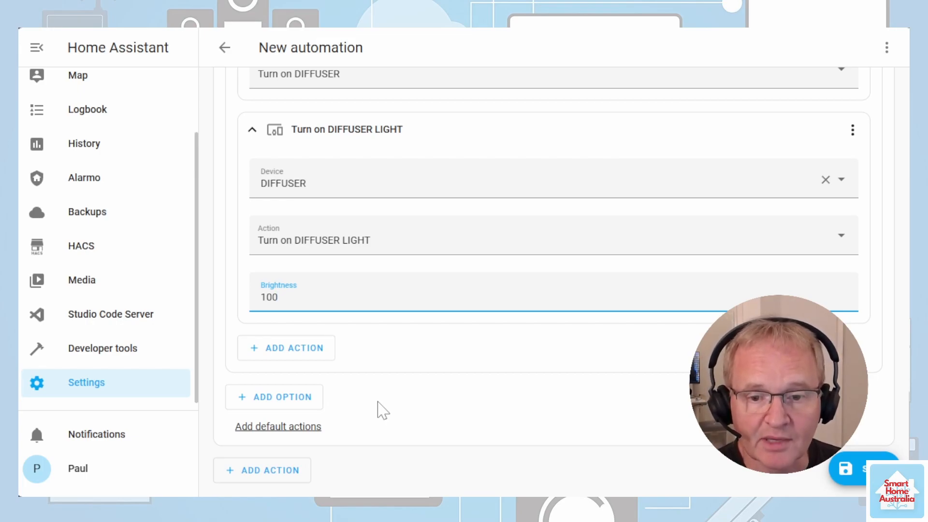
# Step: Add a second option to the Choose action with a State condition requiring AROMATHERAPY DIFFUSER to be Off
pyautogui.click(285, 404)
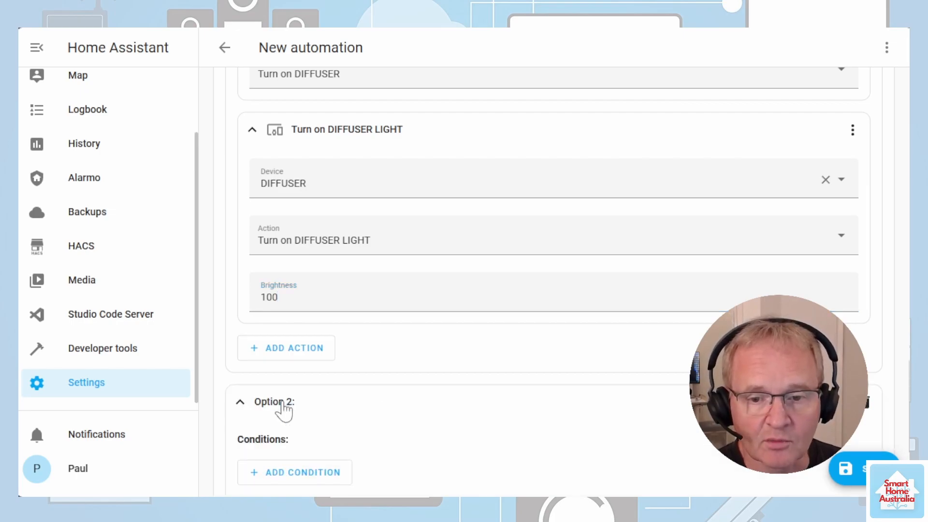
pyautogui.scroll(-4, 300, 338)
pyautogui.click(320, 285)
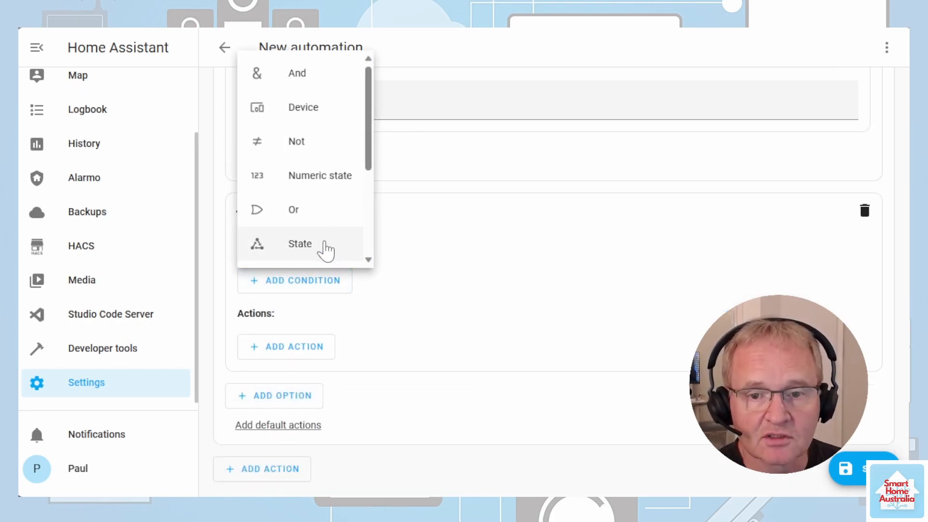
pyautogui.click(325, 244)
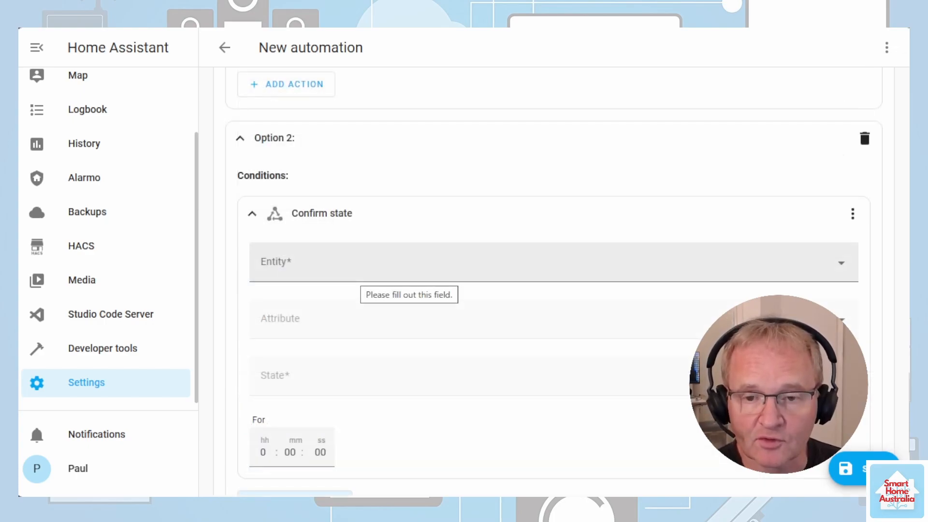
pyautogui.click(377, 312)
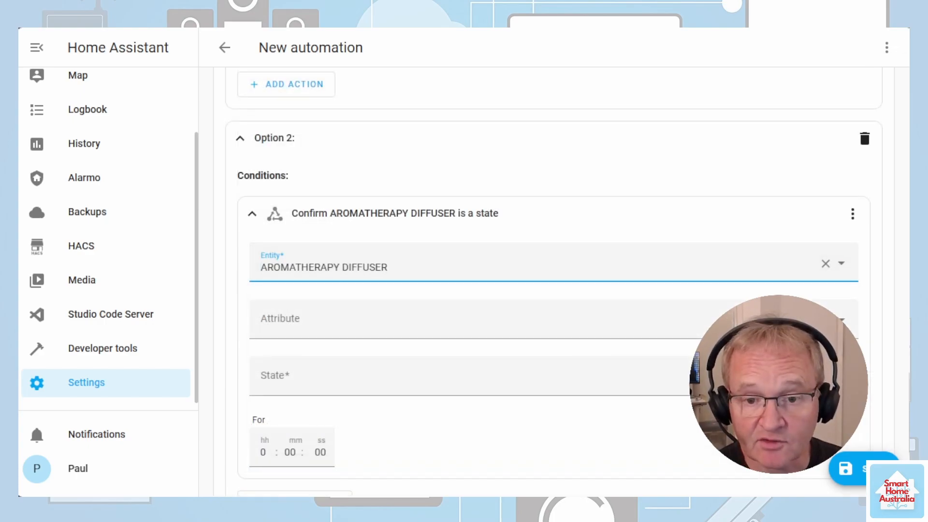
pyautogui.click(382, 377)
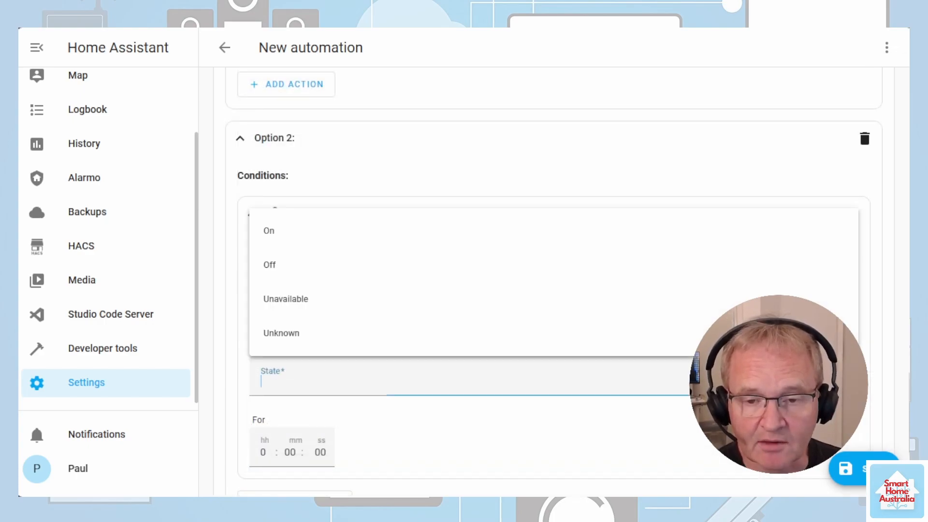
pyautogui.click(304, 267)
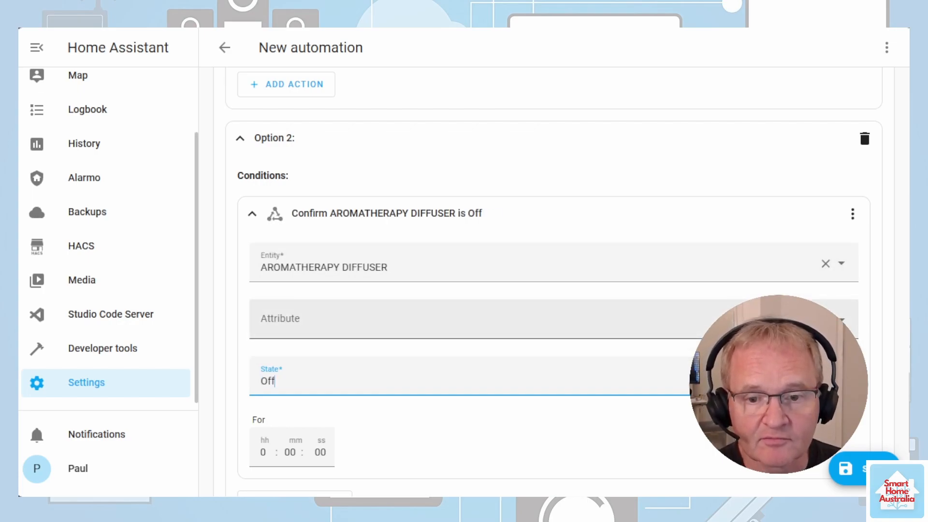
# Step: Add a Device action to Option 2 for the DIFFUSER device, set to Turn off DIFFUSER LIGHT
pyautogui.scroll(-1, 571, 329)
pyautogui.scroll(-4, 571, 329)
pyautogui.click(289, 349)
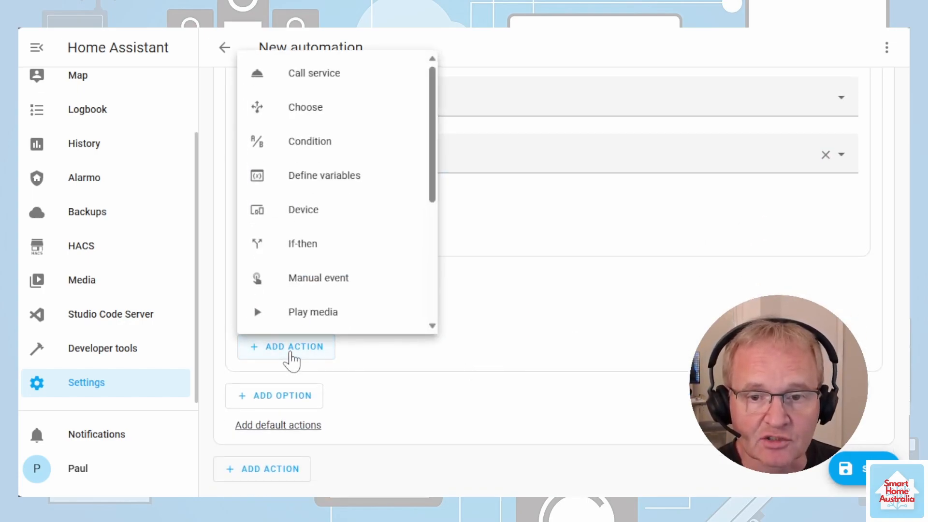
pyautogui.click(327, 223)
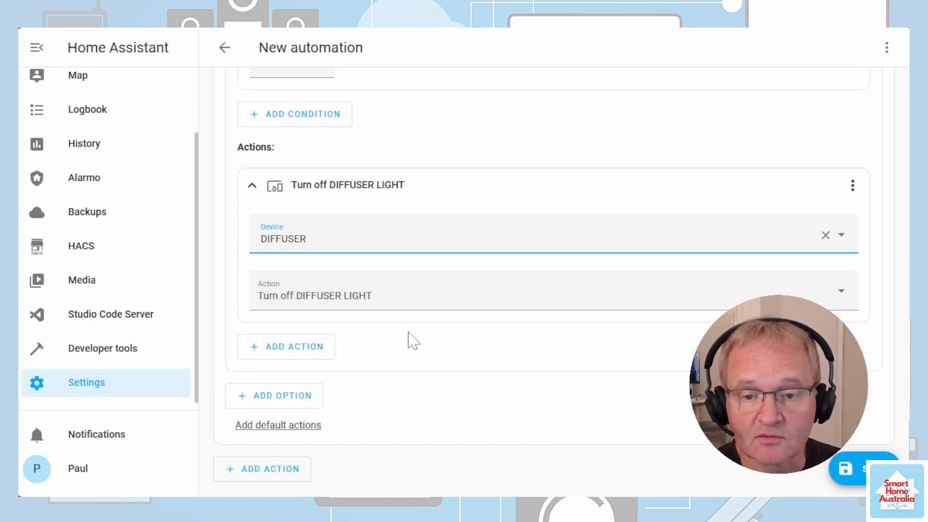
# Step: Add a second Device action to Option 2 for DIFFUSER, set to Turn off DIFFUSER
pyautogui.click(304, 353)
pyautogui.click(325, 214)
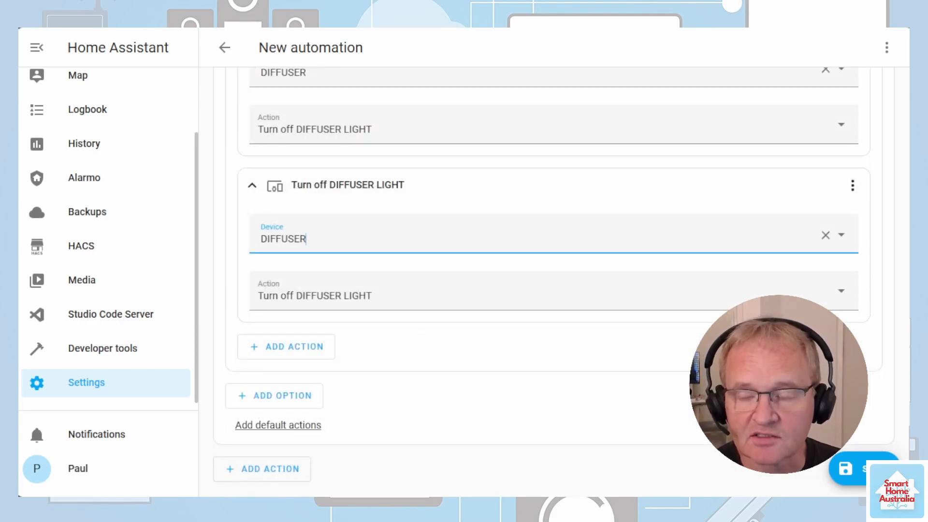
pyautogui.click(842, 296)
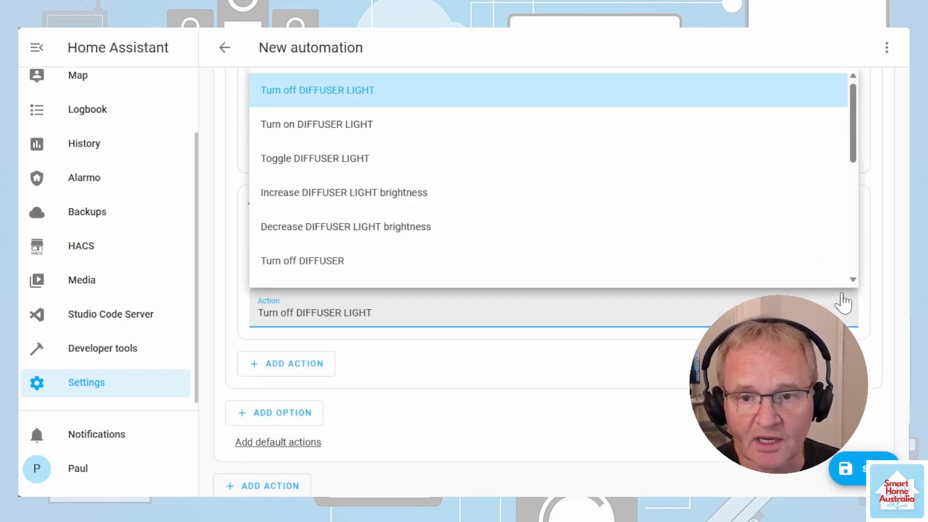
pyautogui.click(345, 270)
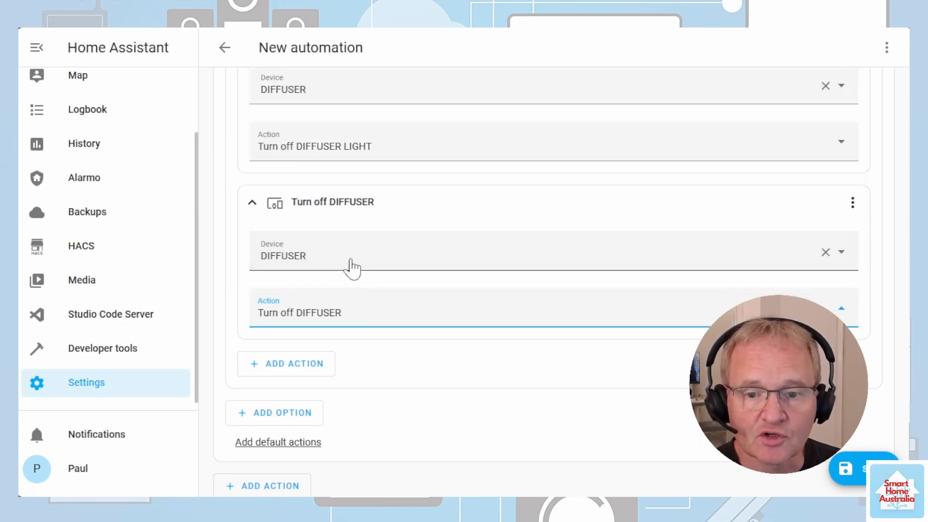
# Step: Save the automation under the name LOUNGE - DIFFUSER ON - OFF SCHEDULE
pyautogui.hotkey('ctrl', 's')
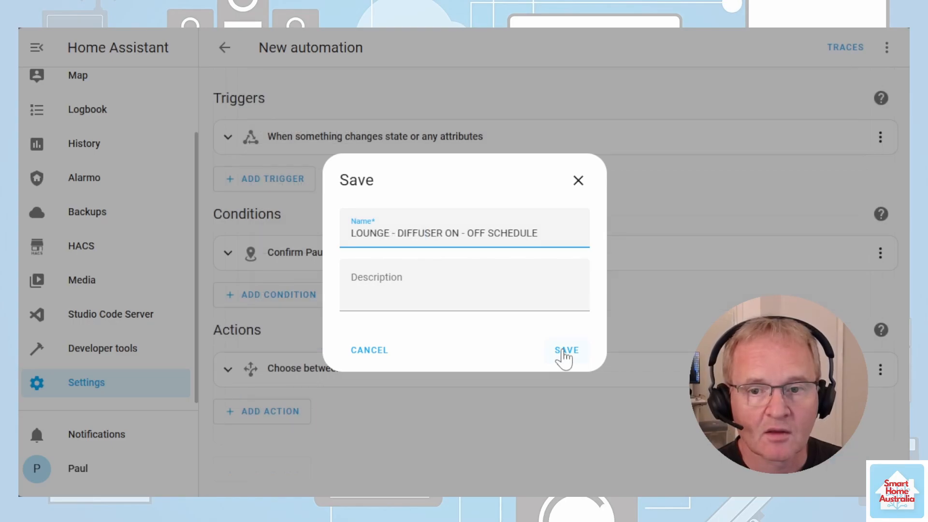
pyautogui.click(564, 357)
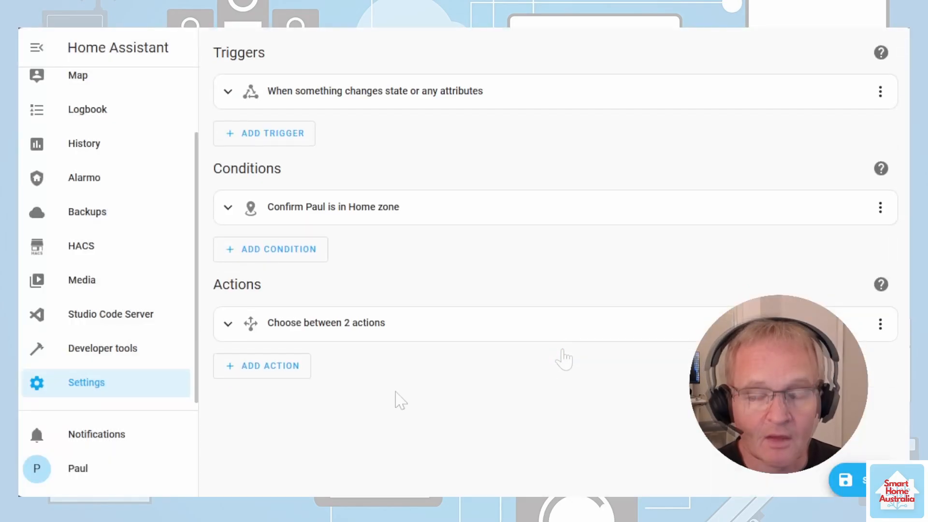